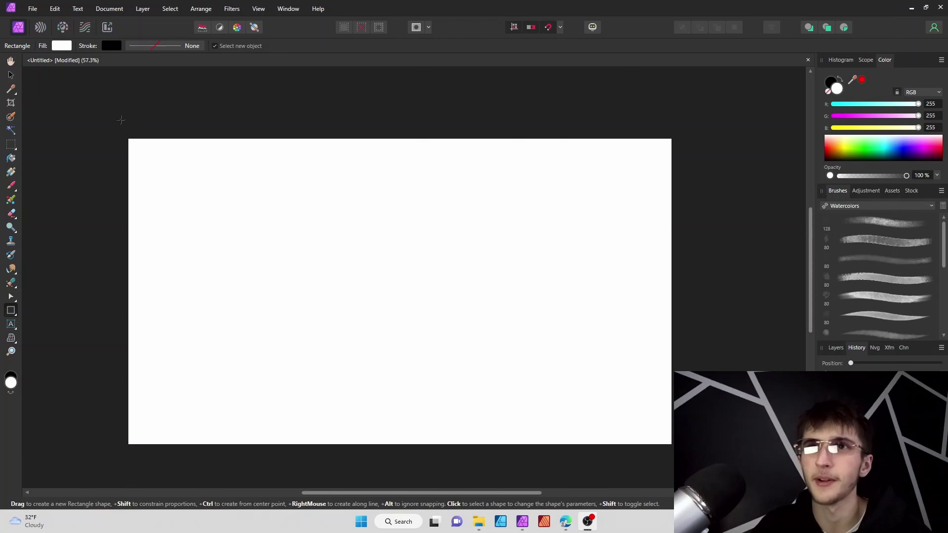
Step: Draw a black-filled rectangle over the whole canvas and bring up its fill's gradient settings
drag(113, 121, 693, 458)
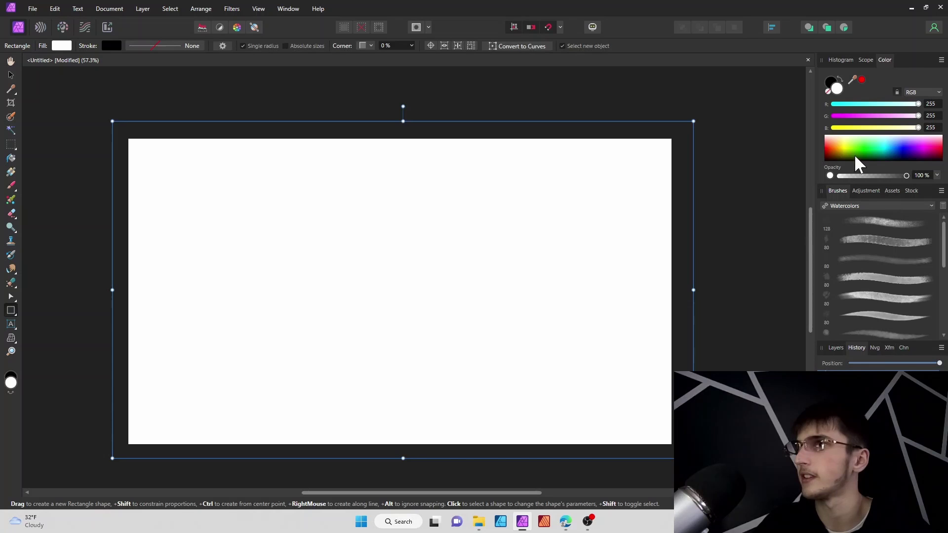
click(829, 81)
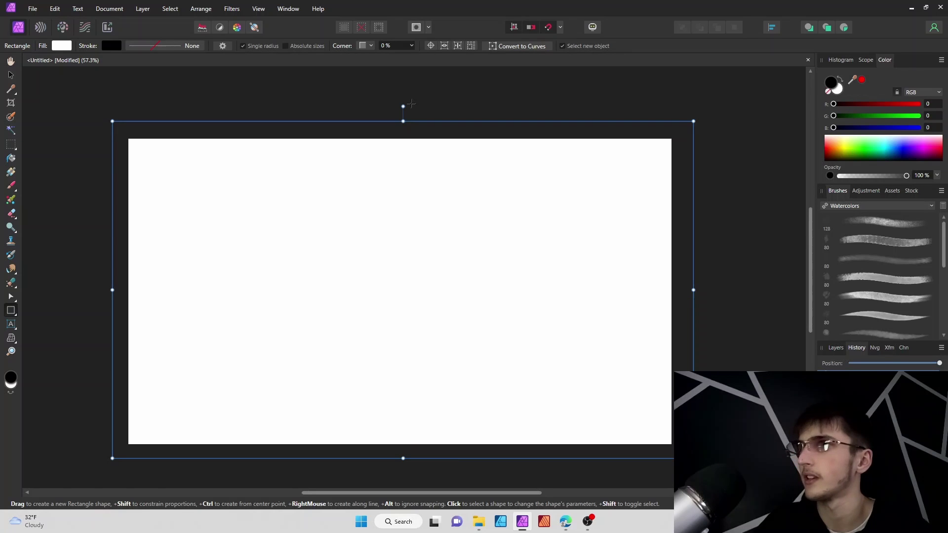
click(61, 45)
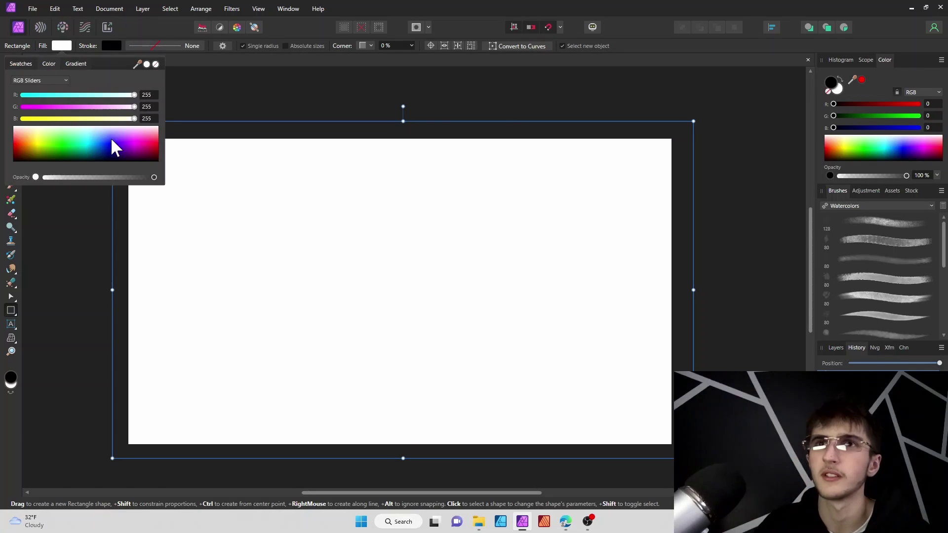
drag(111, 141, 94, 160)
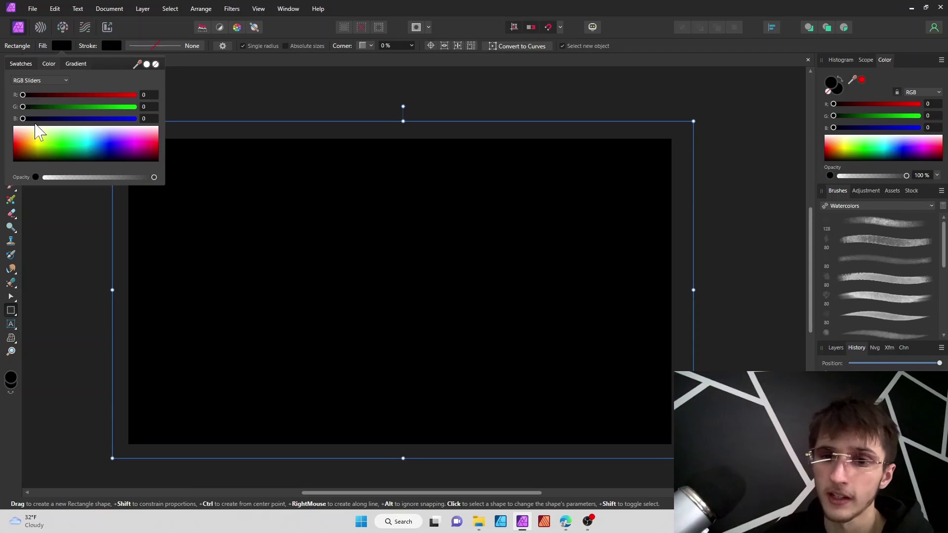
click(79, 66)
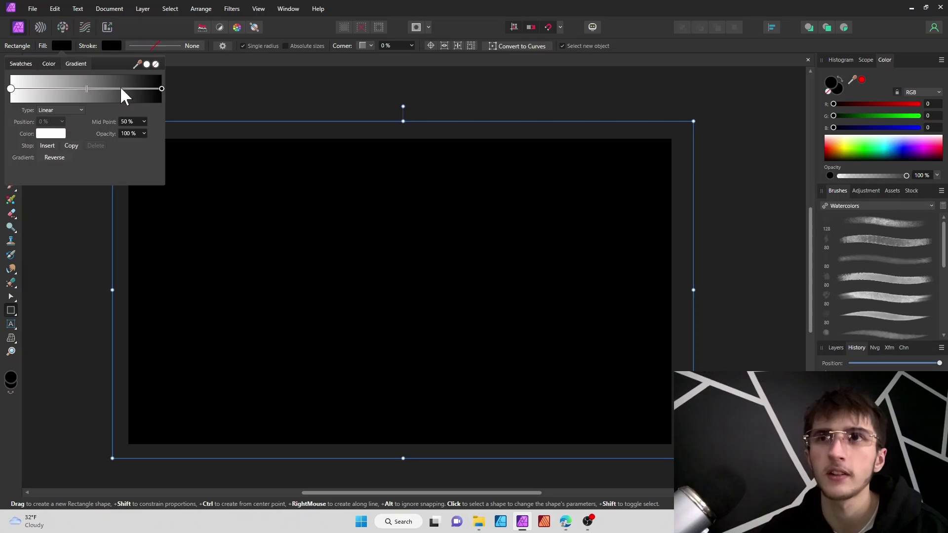
Step: Make the fill a linear gradient with its right stop set to deep blue (RGB 2, 0, 200)
click(161, 89)
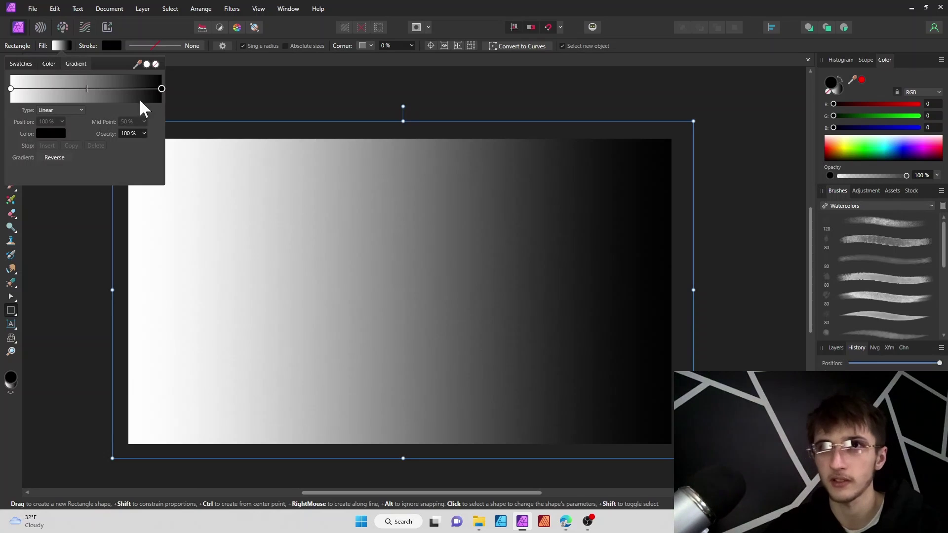
click(51, 132)
drag(65, 206, 90, 217)
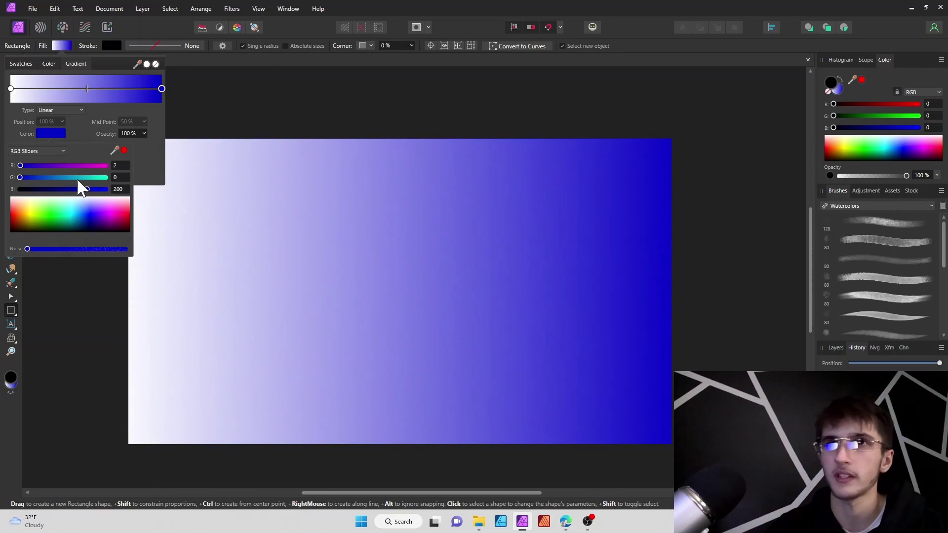
Step: Set the gradient's left stop to bright green (RGB 0, 248, 35)
click(11, 88)
click(54, 136)
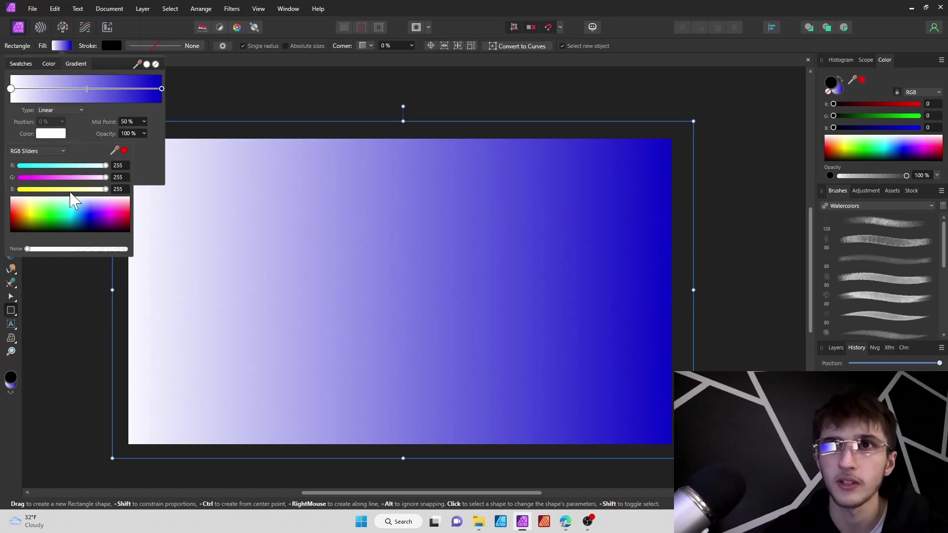
click(54, 214)
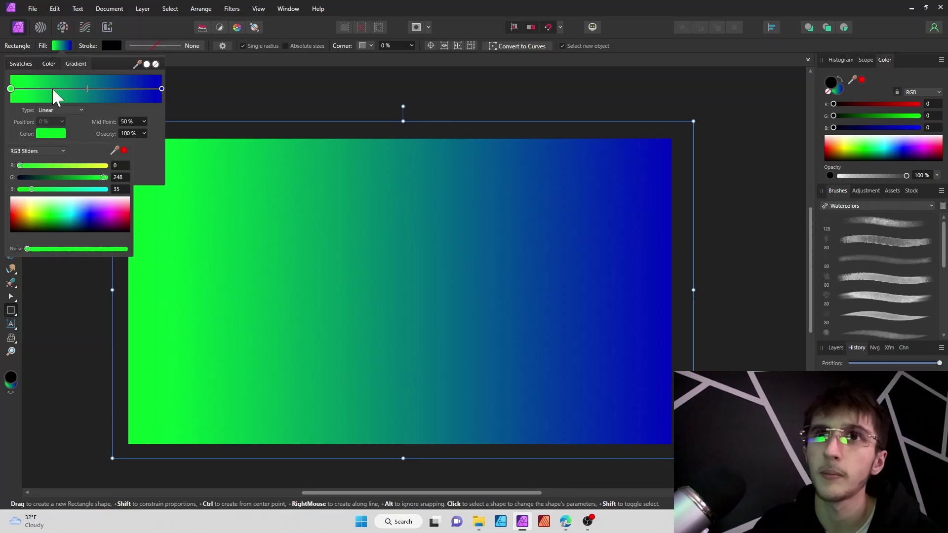
Step: Try a magenta middle stop at about 38%, then drop it, leaving a 49% midpoint
click(79, 88)
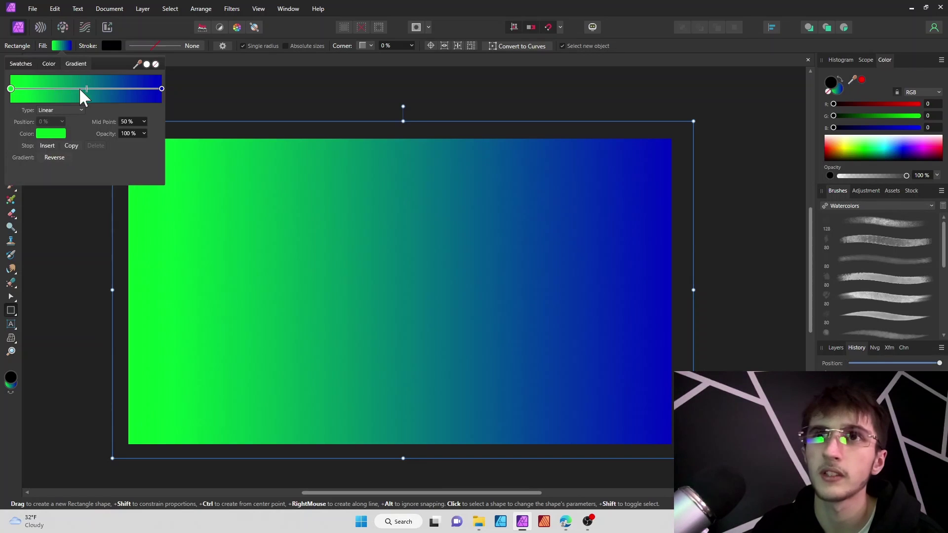
drag(79, 87, 67, 87)
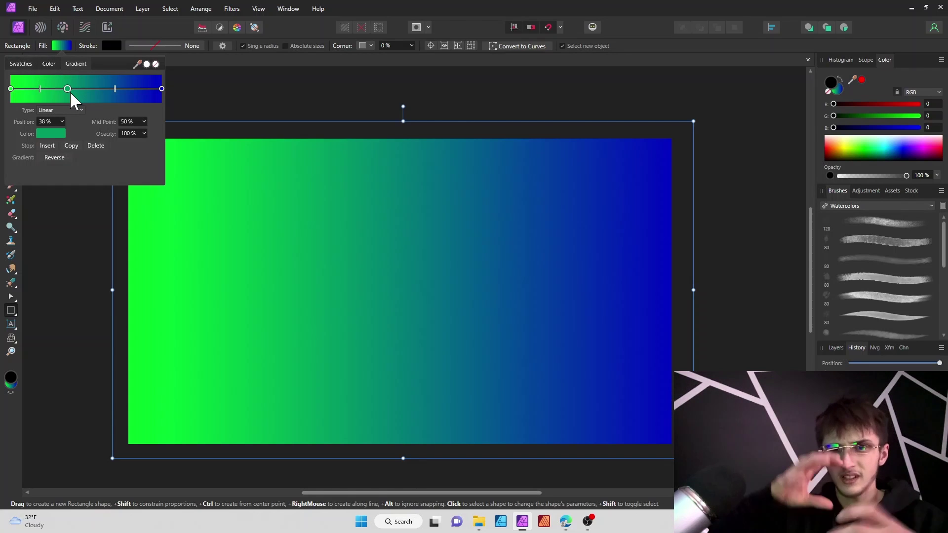
click(63, 130)
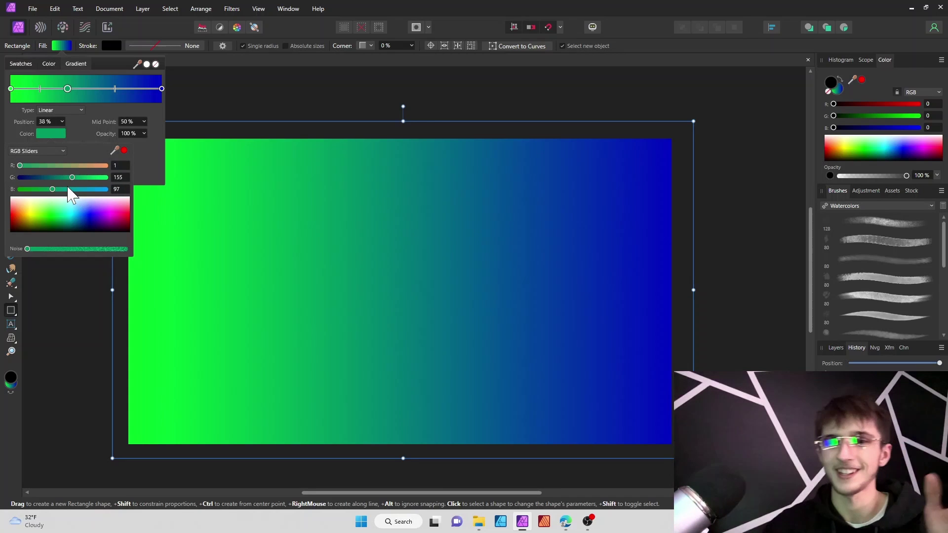
click(111, 216)
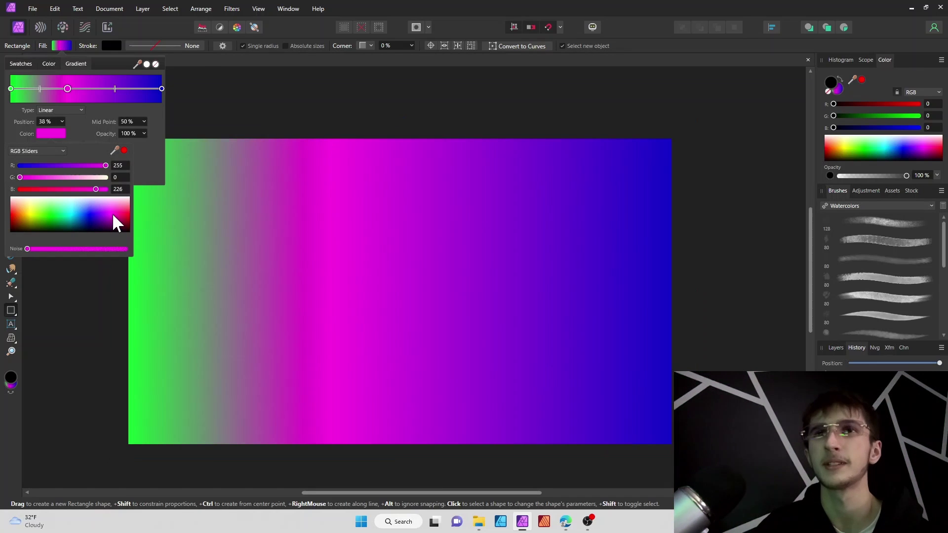
click(69, 89)
mouse_move(39, 89)
mouse_down()
mouse_move(30, 89)
mouse_move(91, 88)
mouse_move(80, 88)
mouse_move(82, 207)
mouse_up()
Step: Give the green gradient stop a high Noise value for a grainy texture
click(65, 47)
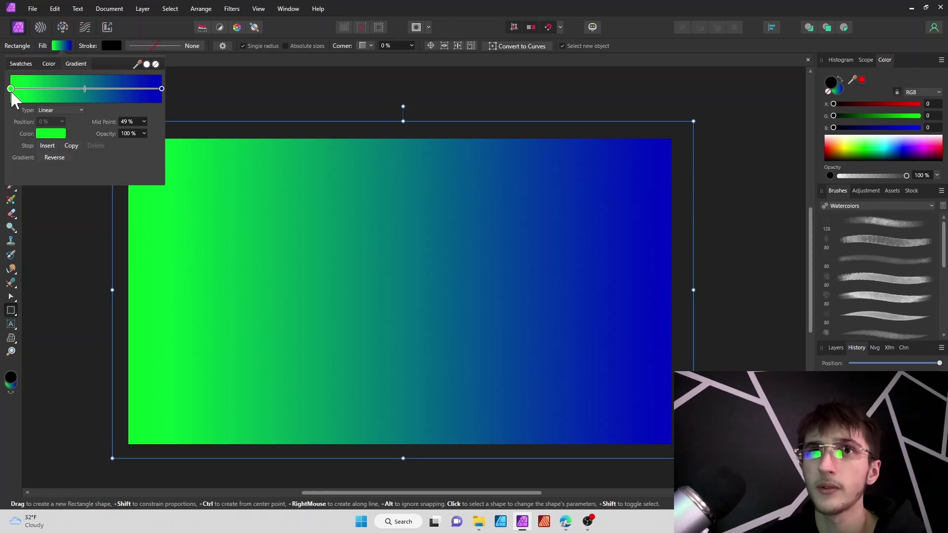
click(46, 134)
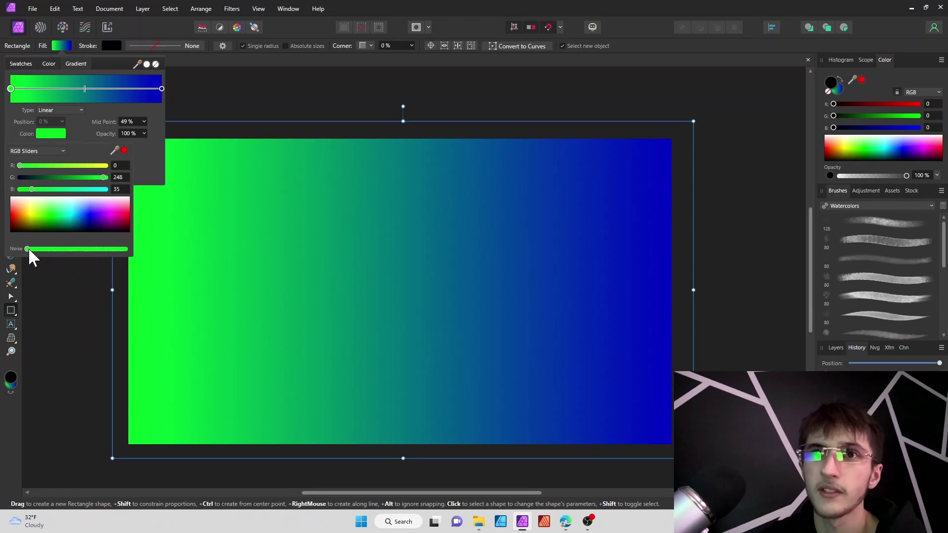
drag(28, 247, 28, 248)
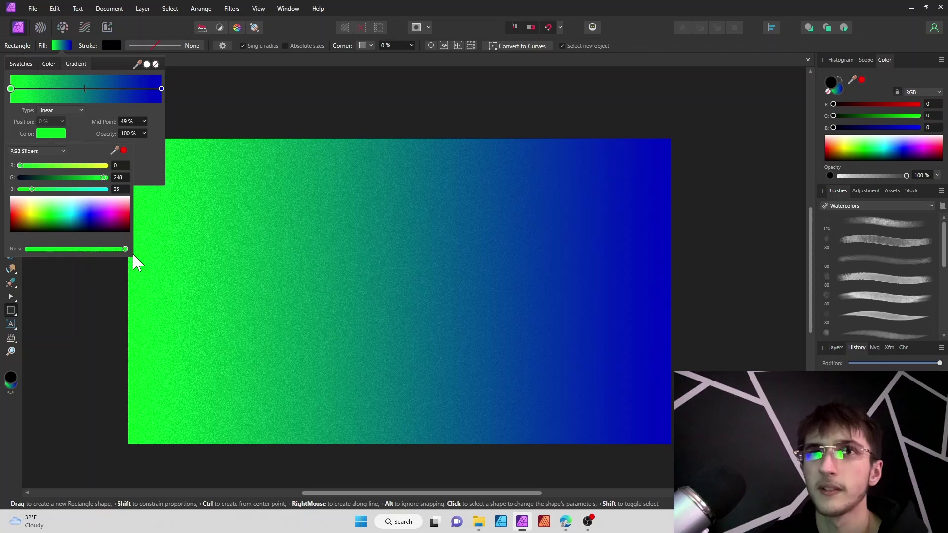
drag(133, 255, 184, 222)
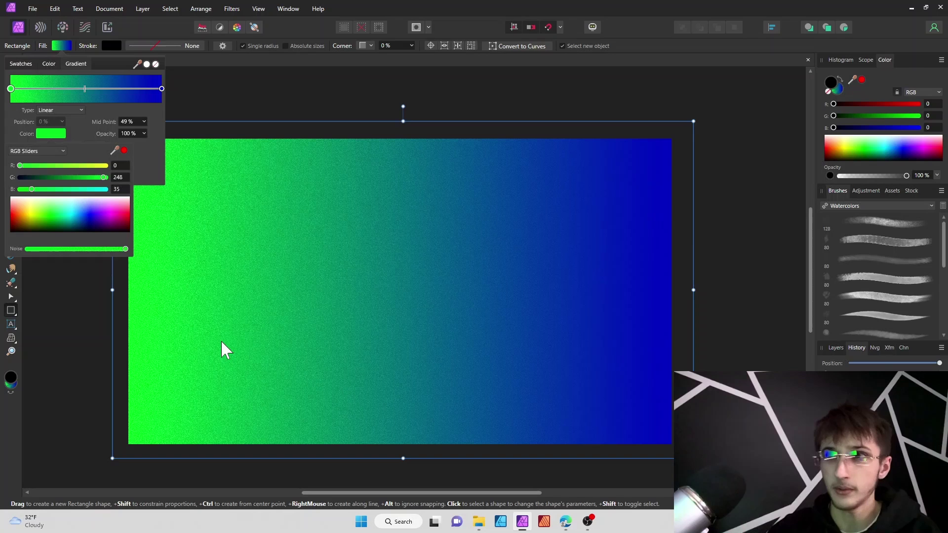
Step: Select the blue end stop of the gradient and bring up its colour settings
click(162, 88)
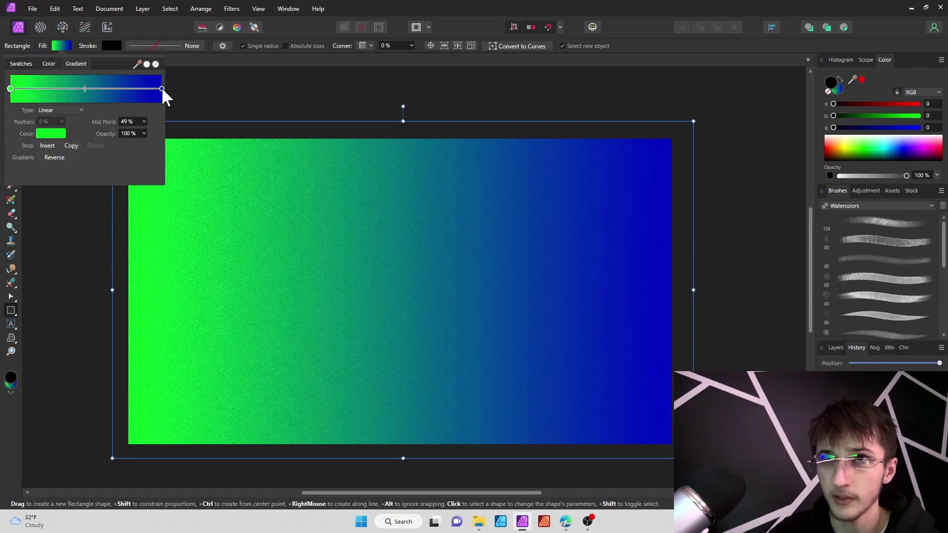
click(162, 89)
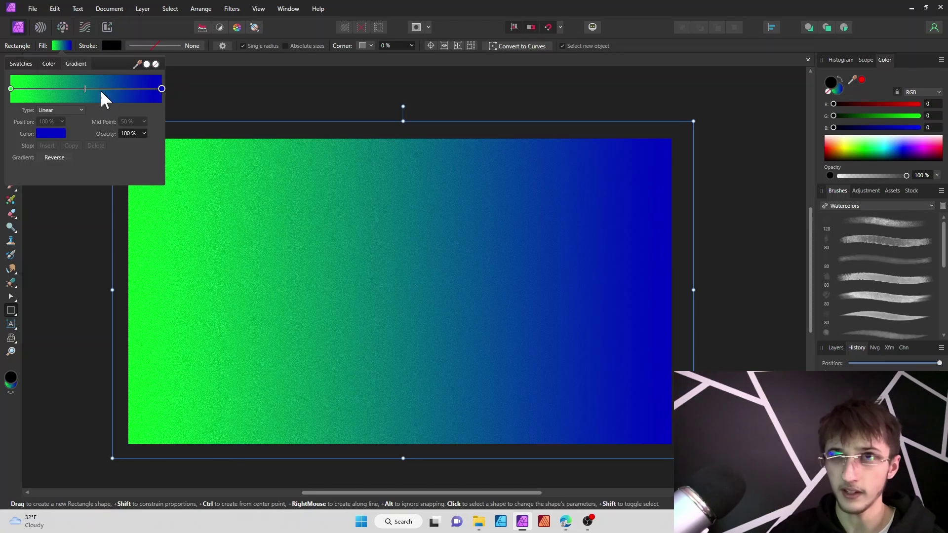
click(46, 130)
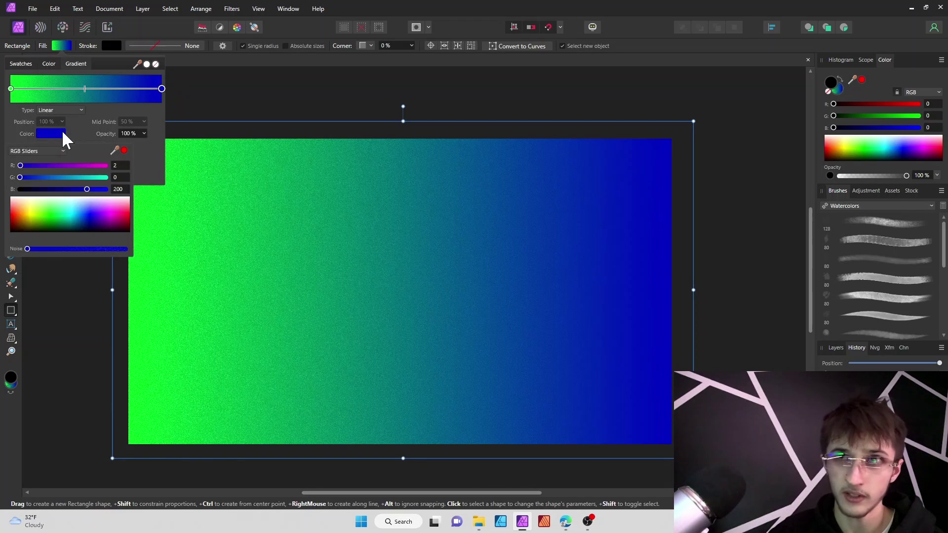
Step: Add noise to the blue stop, then drag a left-to-right linear gradient across the rectangle
drag(68, 249, 71, 252)
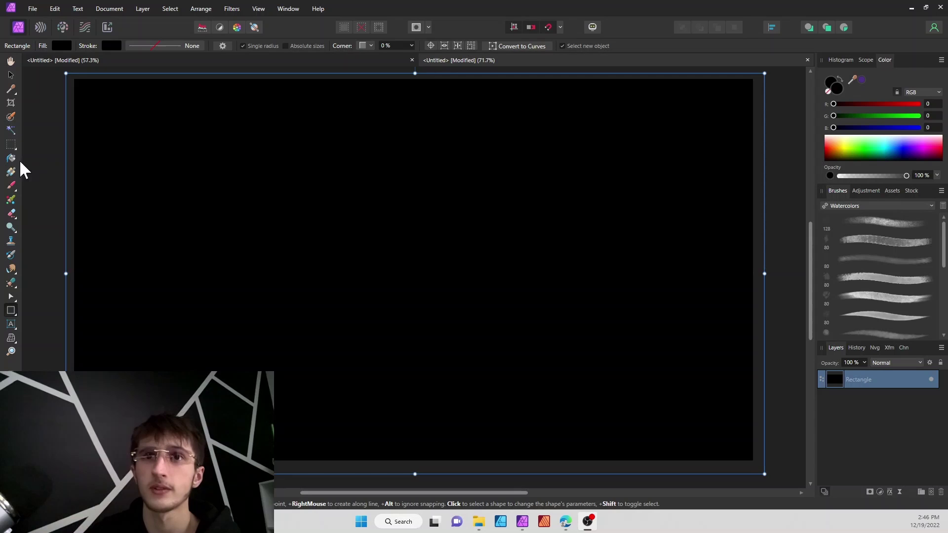
click(11, 172)
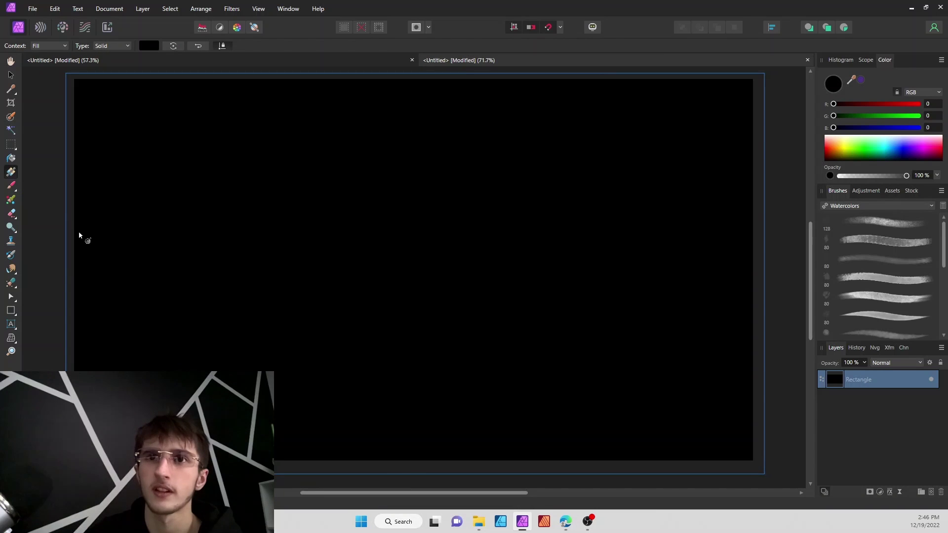
drag(78, 231, 741, 236)
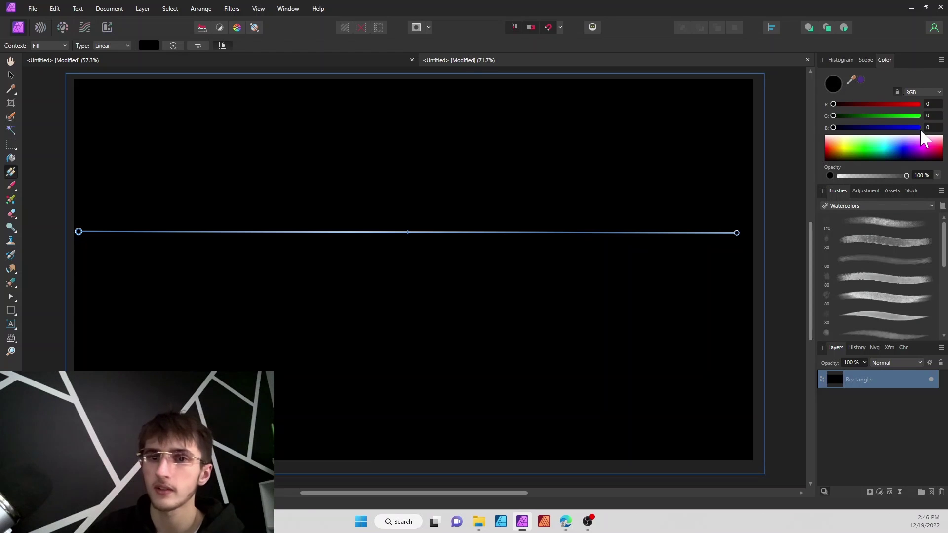
Step: Set the gradient's right end stop to mint green (RGB 39, 255, 188), keeping black on the left
drag(922, 152, 908, 132)
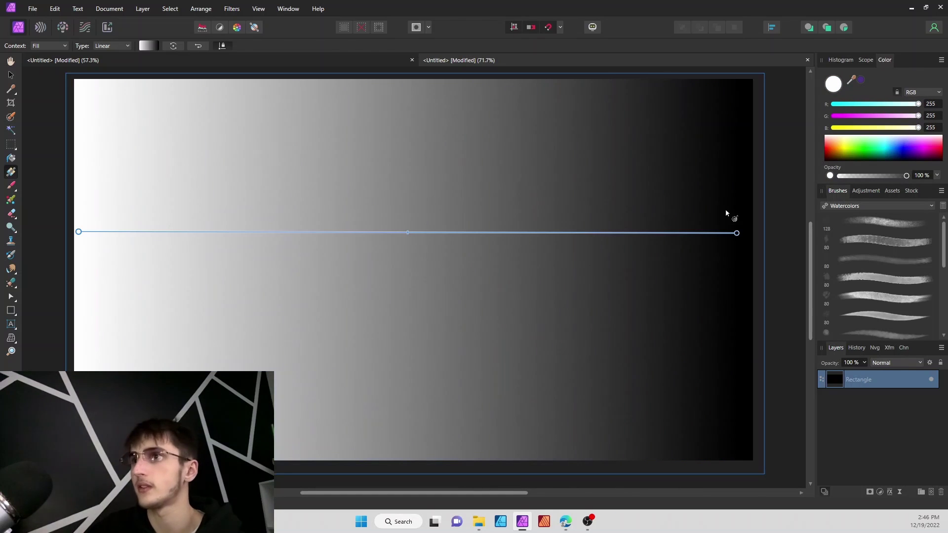
click(737, 232)
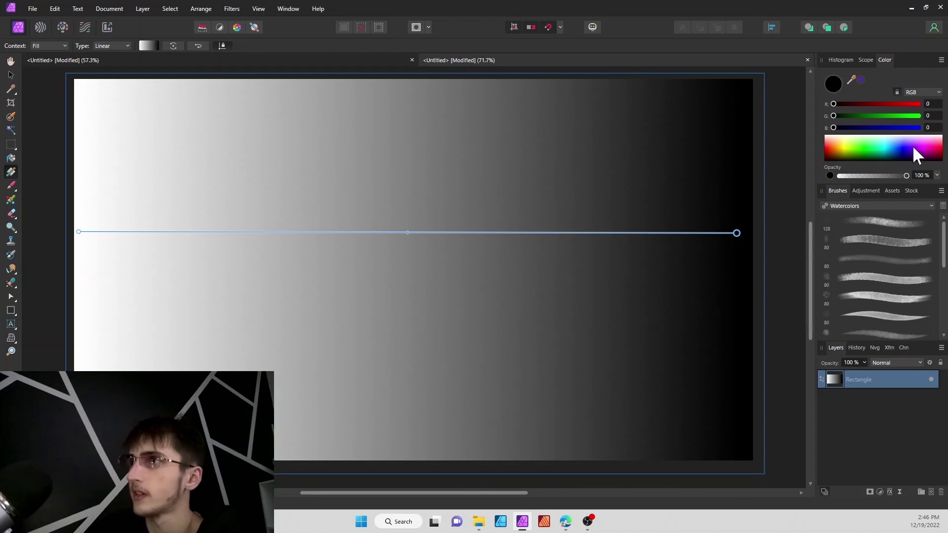
drag(912, 146, 823, 147)
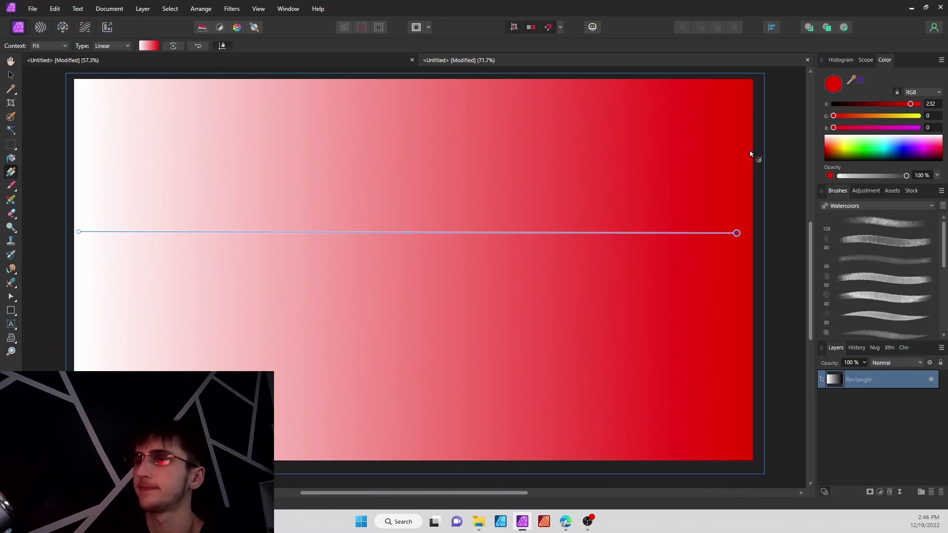
Step: Add two colour stops along the gradient line and reposition its end handle
click(346, 233)
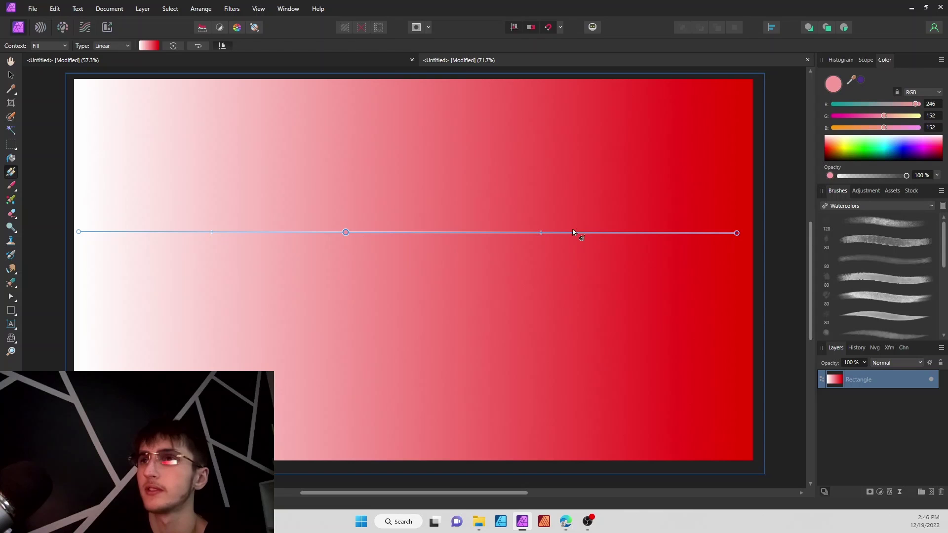
click(600, 232)
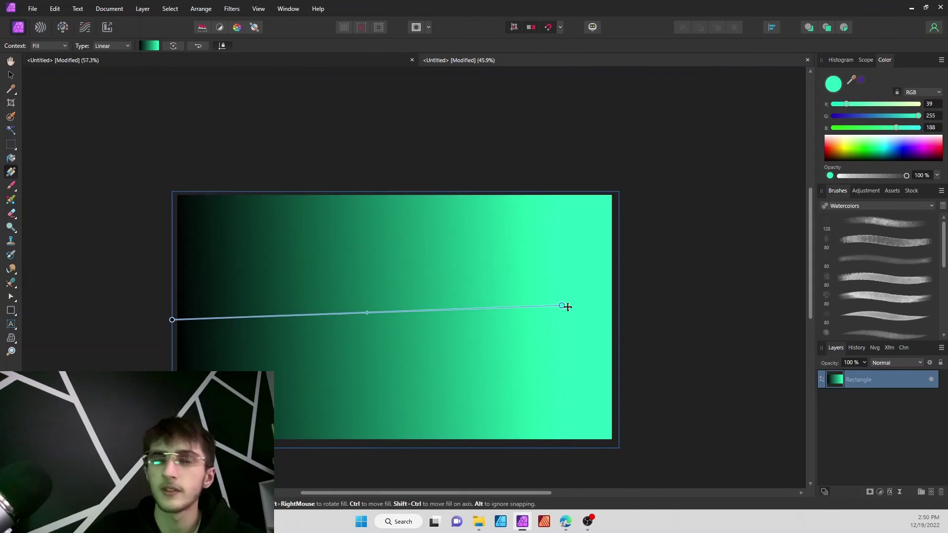
drag(565, 307, 728, 248)
Step: Nudge the gradient's end handle past the rectangle's right edge and show the gradient Type options
drag(725, 285, 720, 286)
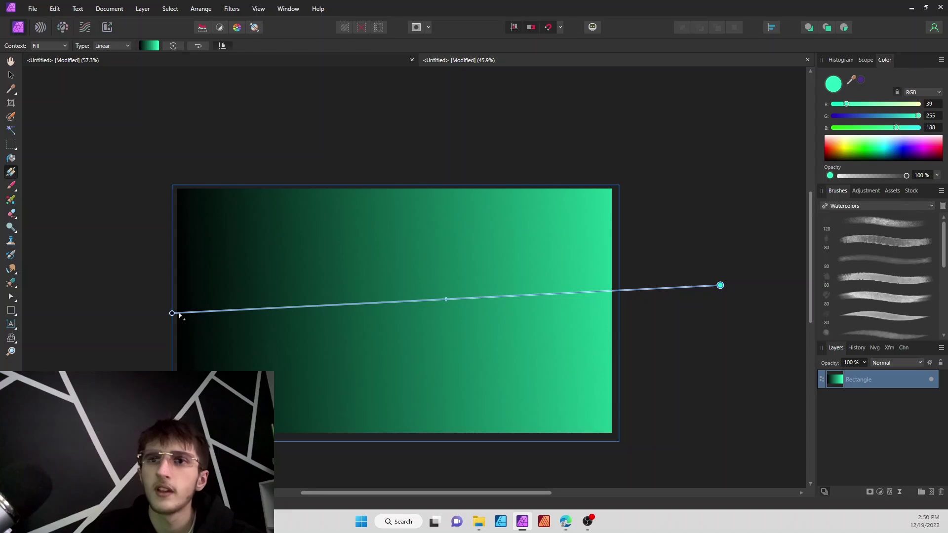
click(120, 43)
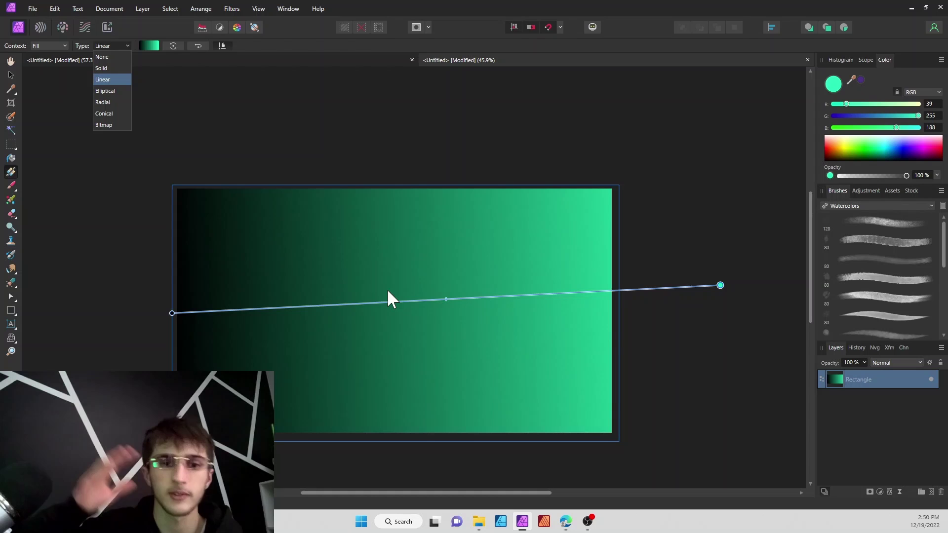
Step: Make the gradient Elliptical, centre it in the rectangle and shorten its vertical reach
click(102, 90)
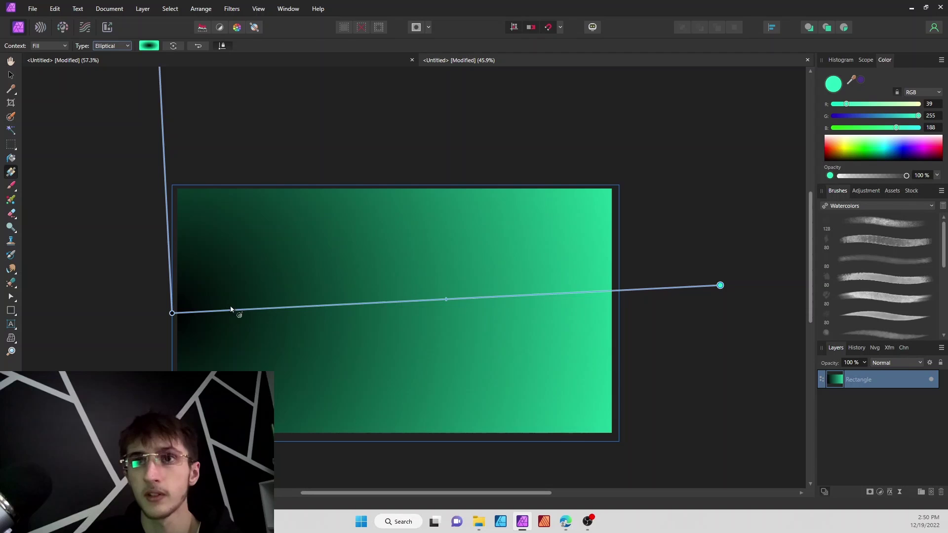
scroll(189, 321, down, 5)
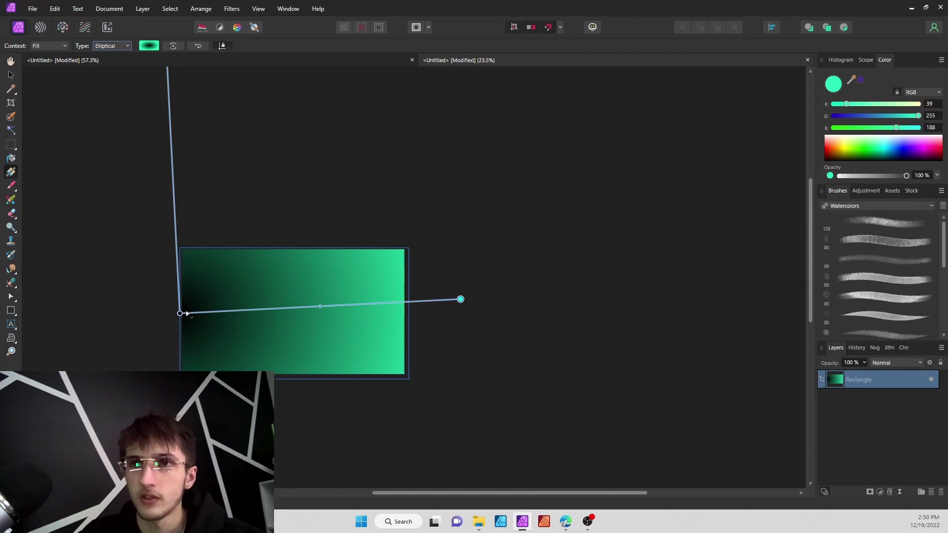
drag(179, 314, 282, 314)
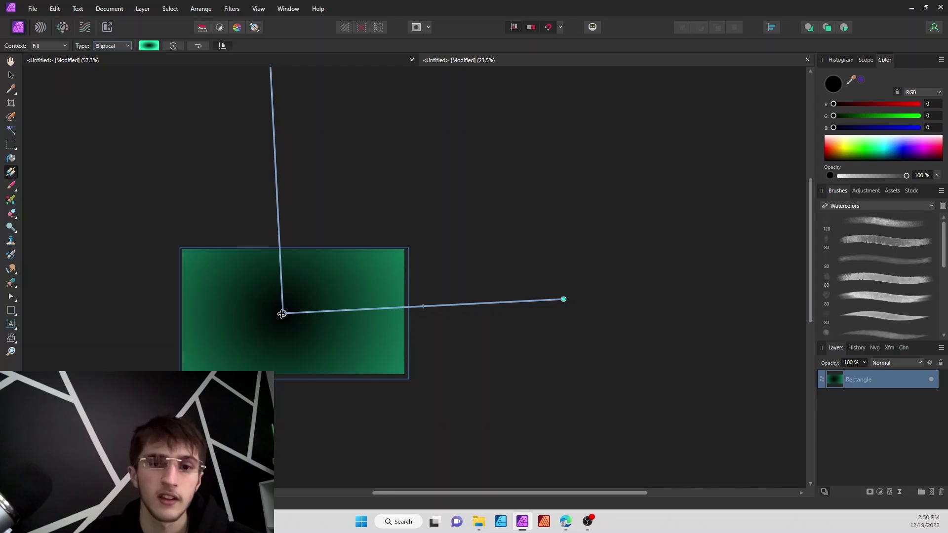
scroll(266, 160, down, 2)
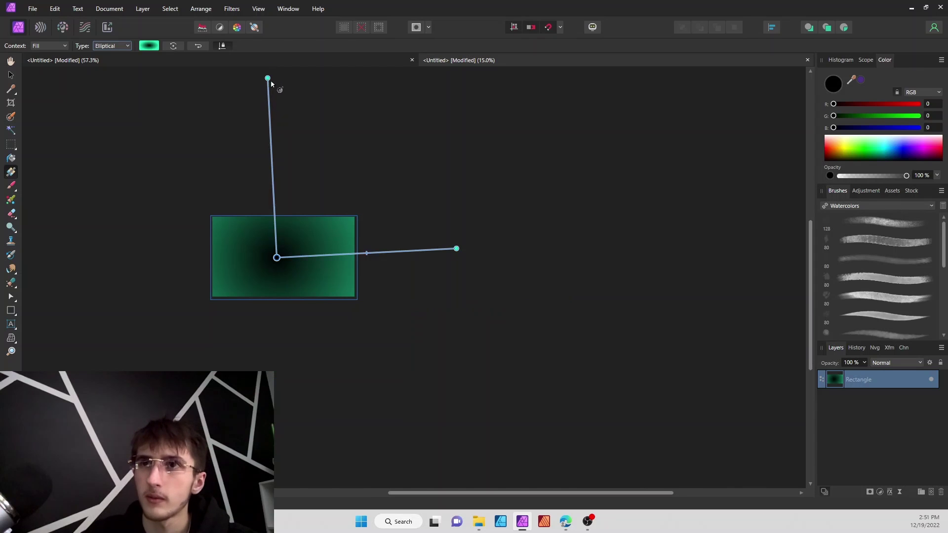
drag(268, 79, 273, 143)
Step: Switch the gradient to Radial, adjust its radius, then change it to Conical
click(125, 46)
click(104, 102)
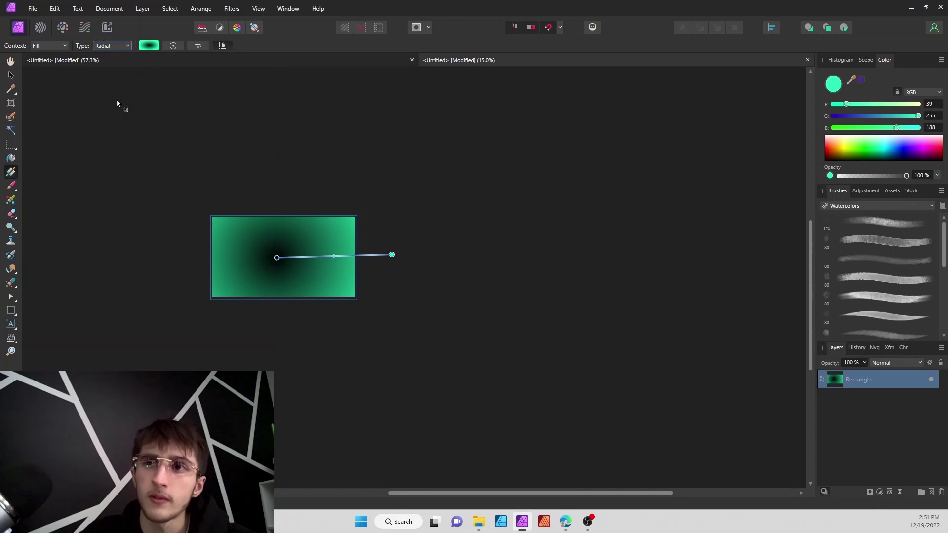
drag(392, 254, 368, 256)
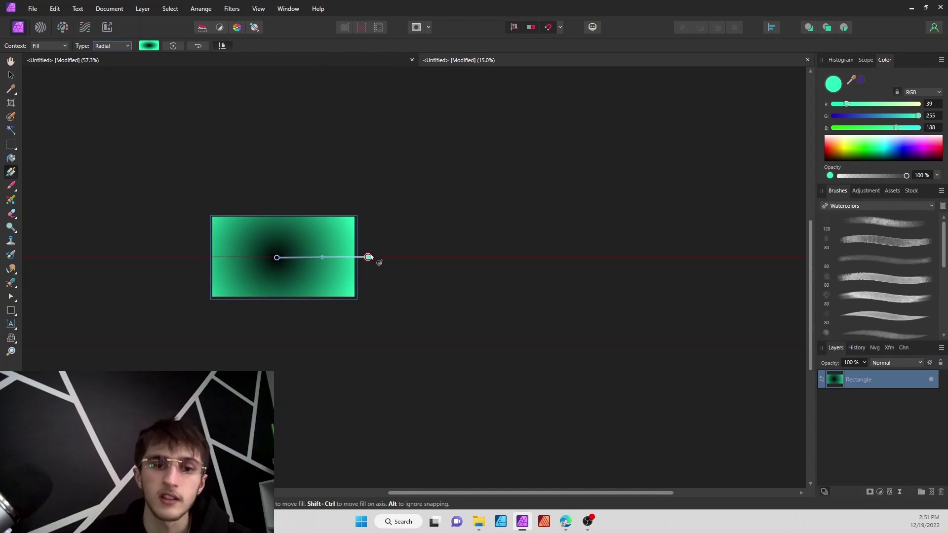
click(123, 46)
click(104, 114)
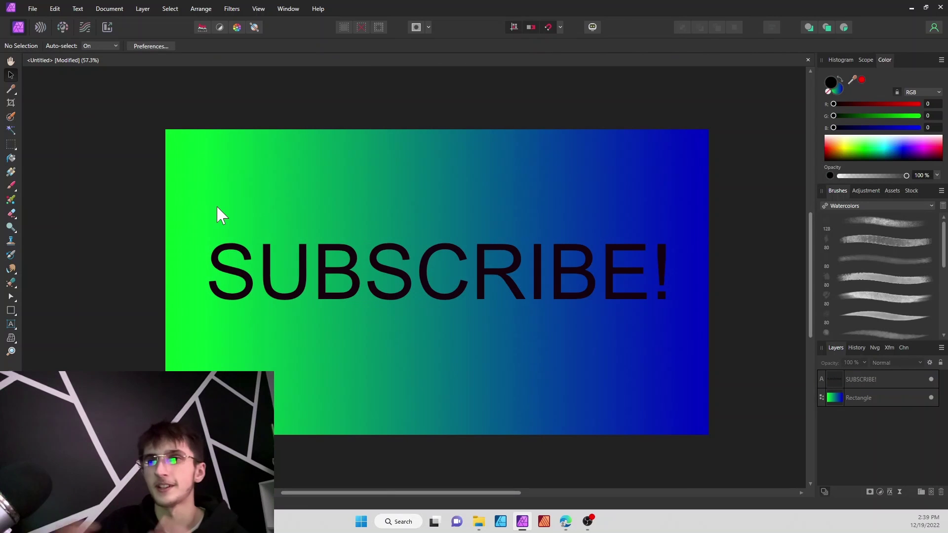
Step: Clip the gradient rectangle inside the SUBSCRIBE! text layer and shift the gradient slightly up-left
click(558, 267)
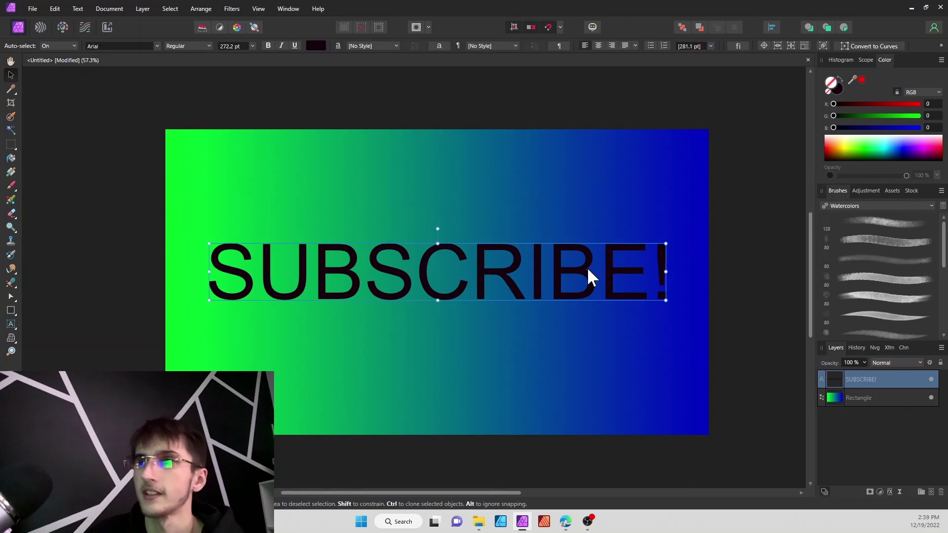
click(698, 291)
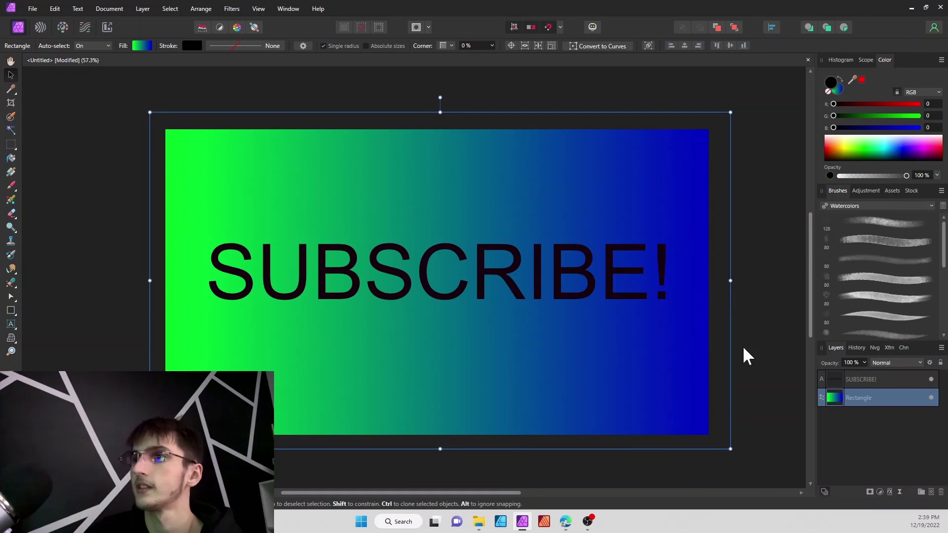
drag(856, 398, 872, 378)
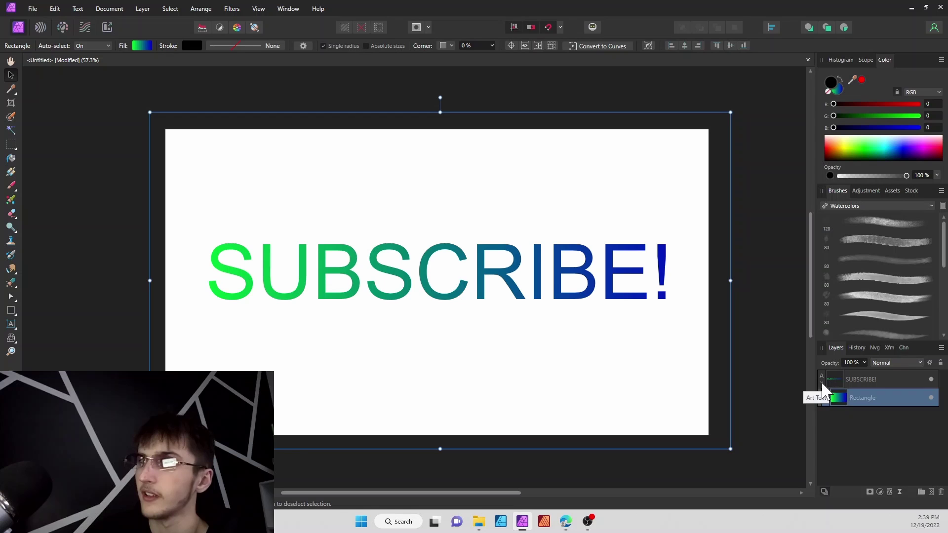
click(822, 382)
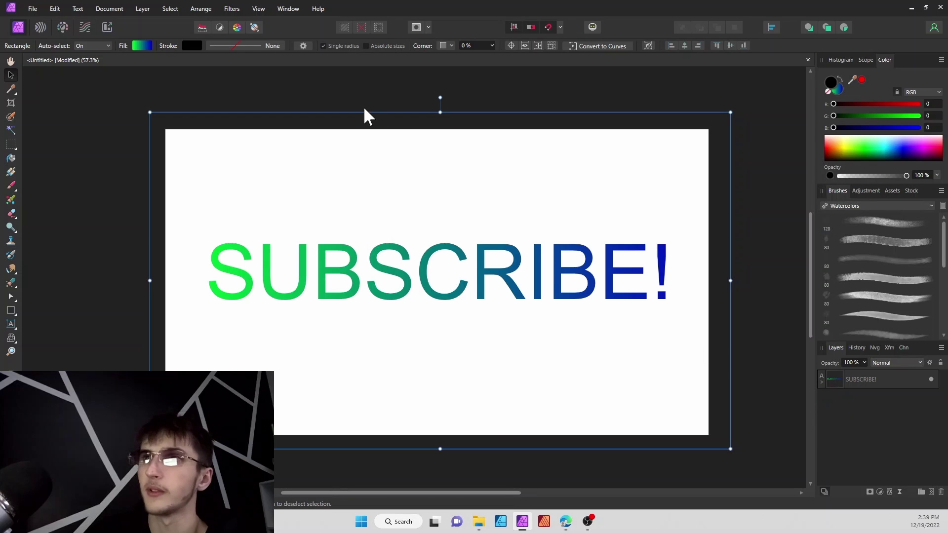
mouse_move(363, 108)
mouse_down()
mouse_move(343, 106)
mouse_move(417, 148)
mouse_move(349, 106)
mouse_move(351, 143)
mouse_move(368, 119)
mouse_move(362, 144)
mouse_move(316, 107)
mouse_move(427, 124)
mouse_move(293, 119)
mouse_move(381, 120)
mouse_move(341, 110)
mouse_move(364, 105)
mouse_move(347, 110)
mouse_up()
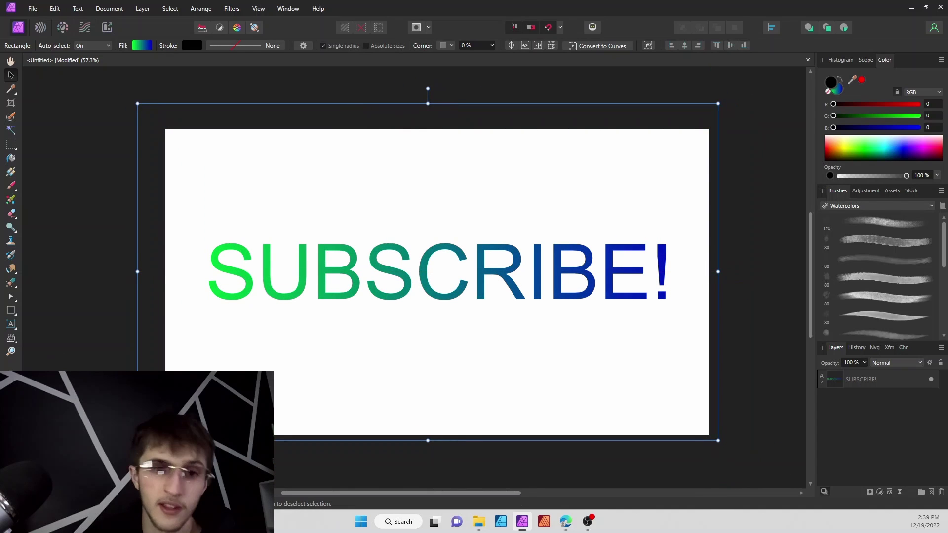